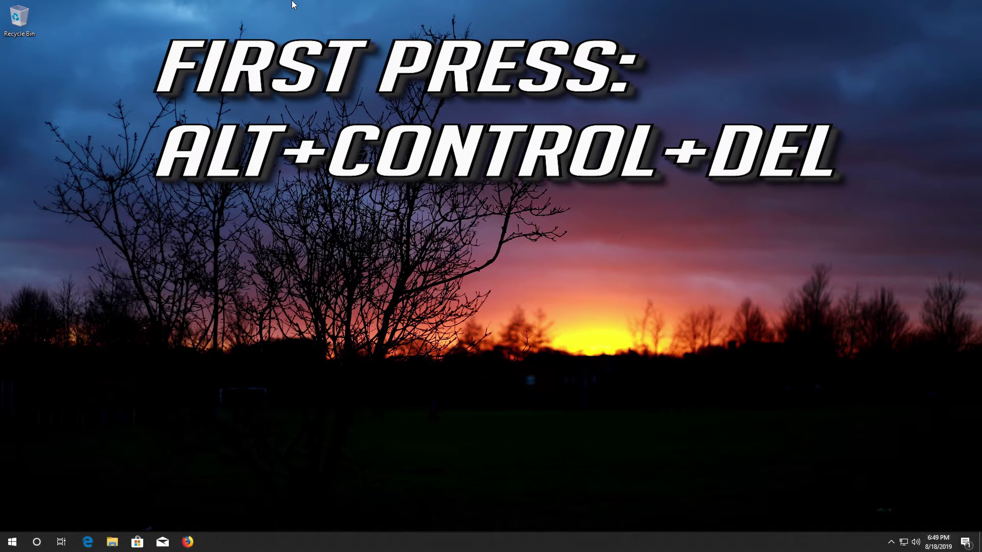
Open Task Manager via Ctrl+Alt+Del and select Windows Explorer under Windows processes.
key(ctrl+alt+Delete)
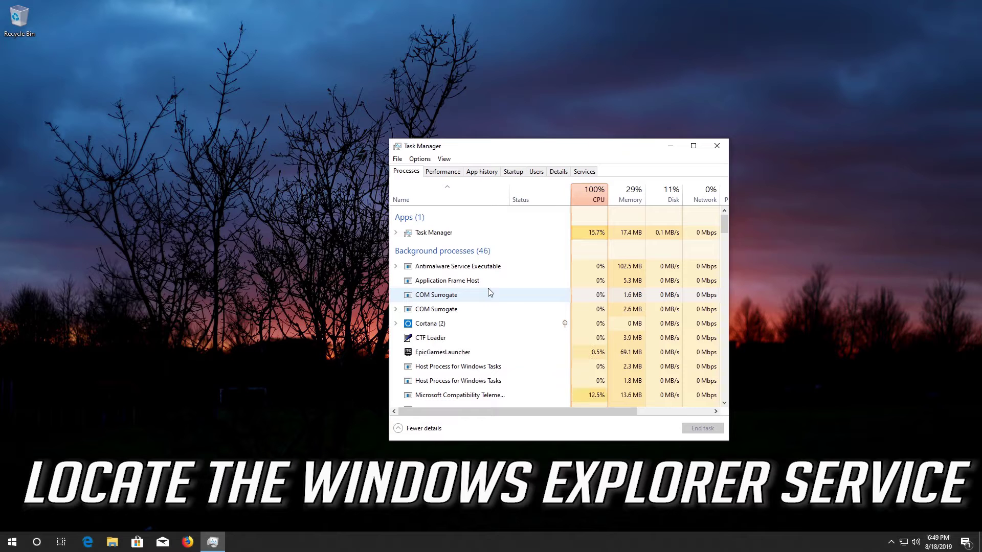
scroll(488, 289, down, 4)
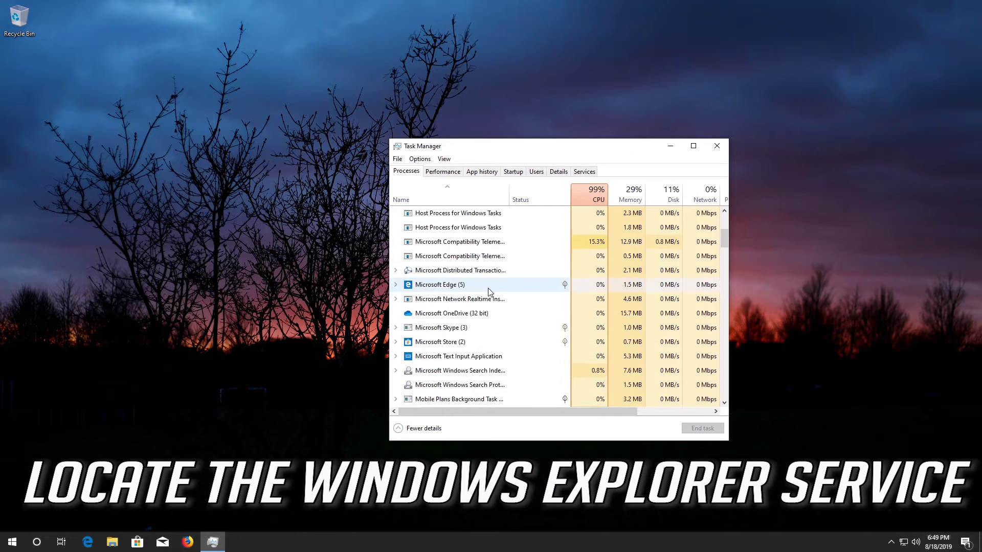
scroll(488, 291, down, 6)
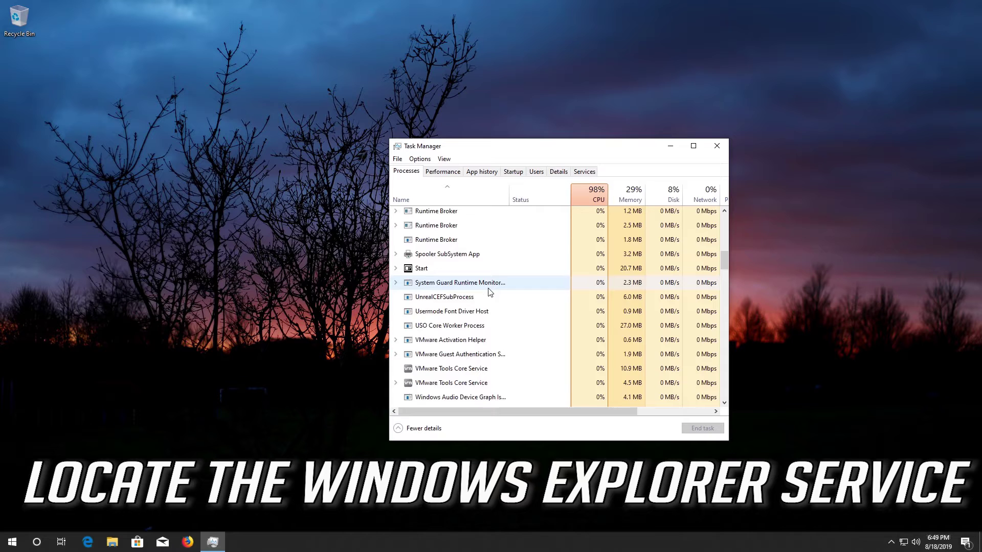
scroll(488, 292, down, 7)
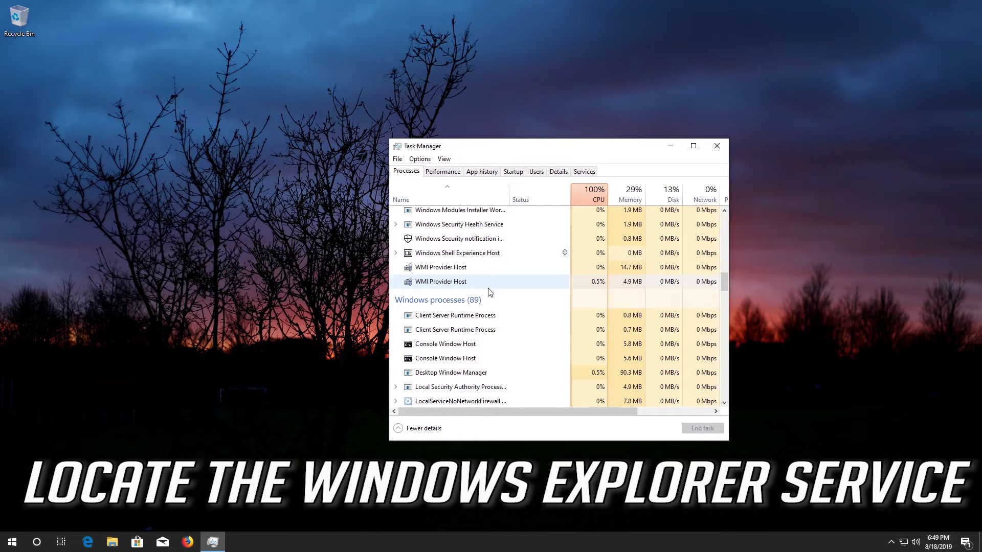
scroll(488, 292, down, 6)
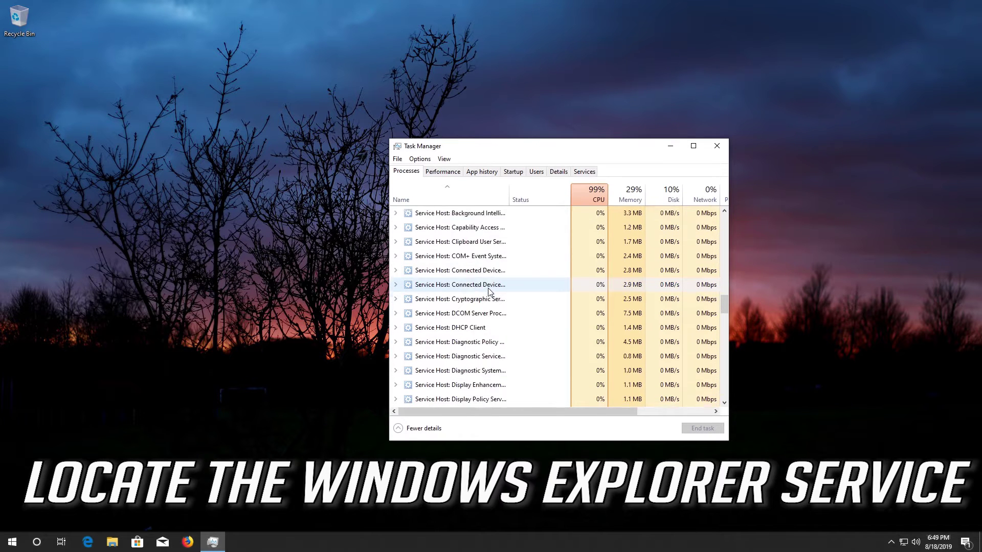
scroll(488, 292, down, 7)
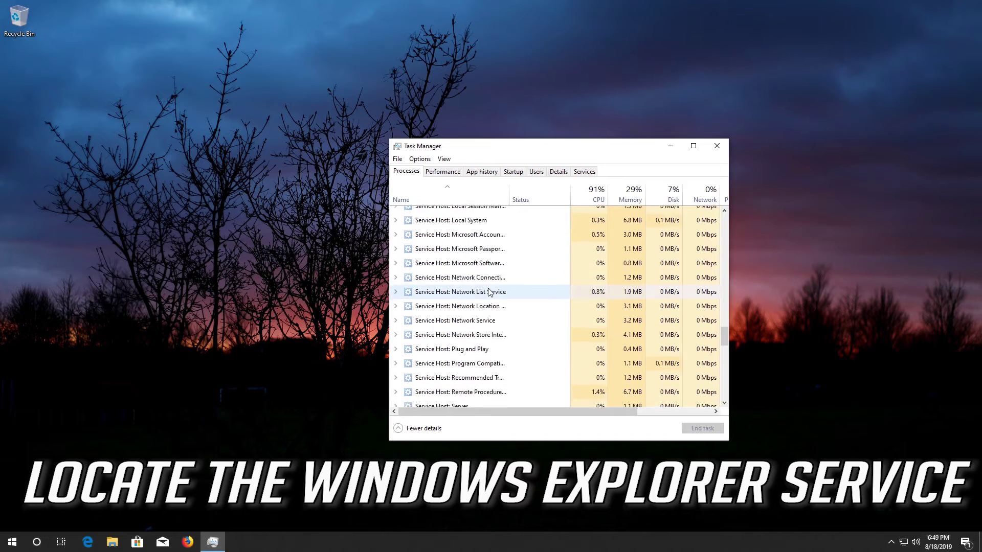
scroll(488, 292, down, 7)
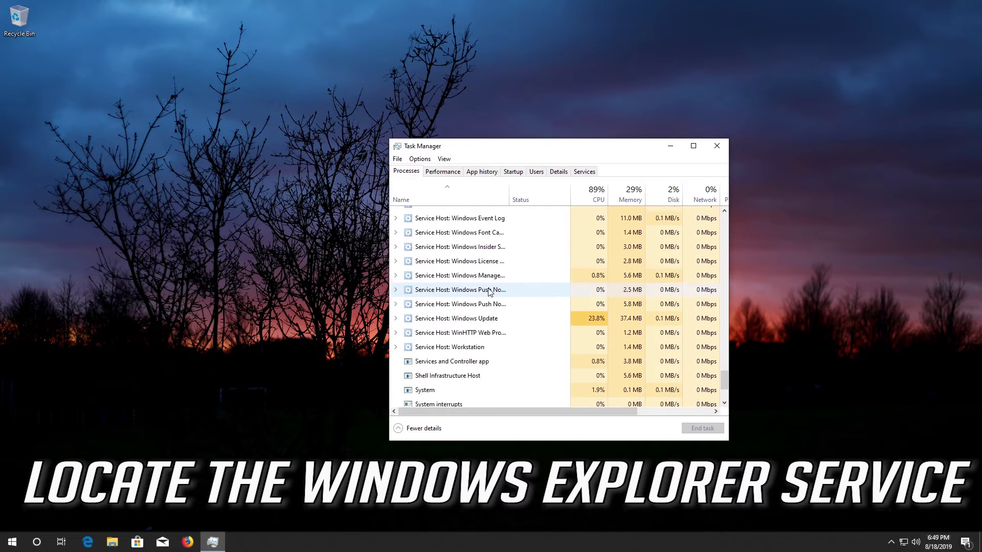
scroll(490, 291, down, 2)
click(445, 330)
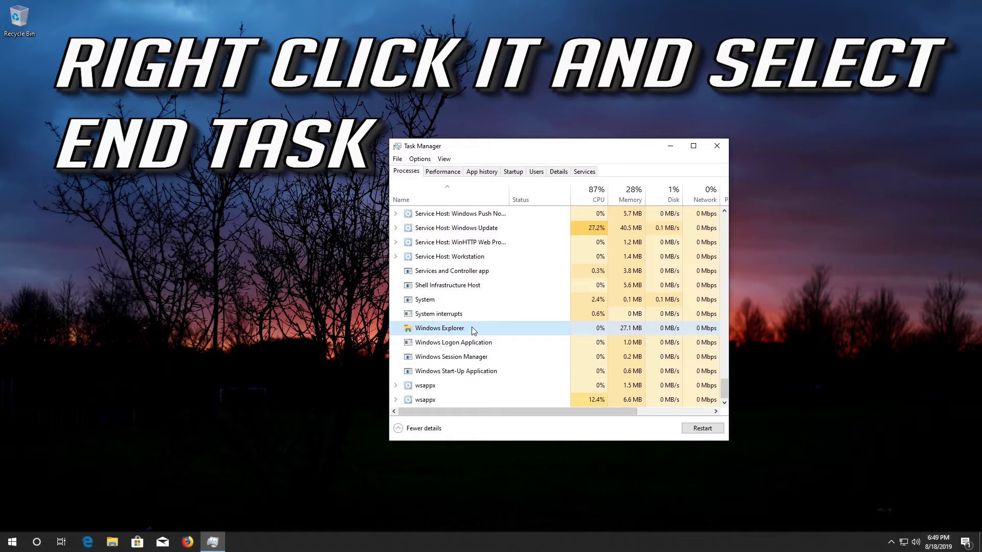
End the Windows Explorer task and start explorer.exe again as a new task.
right_click(471, 327)
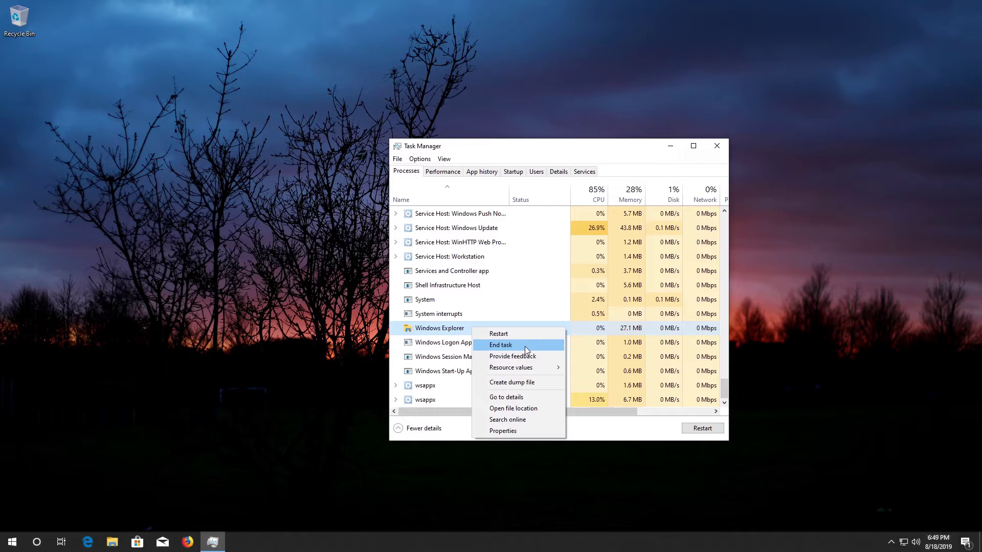
click(524, 345)
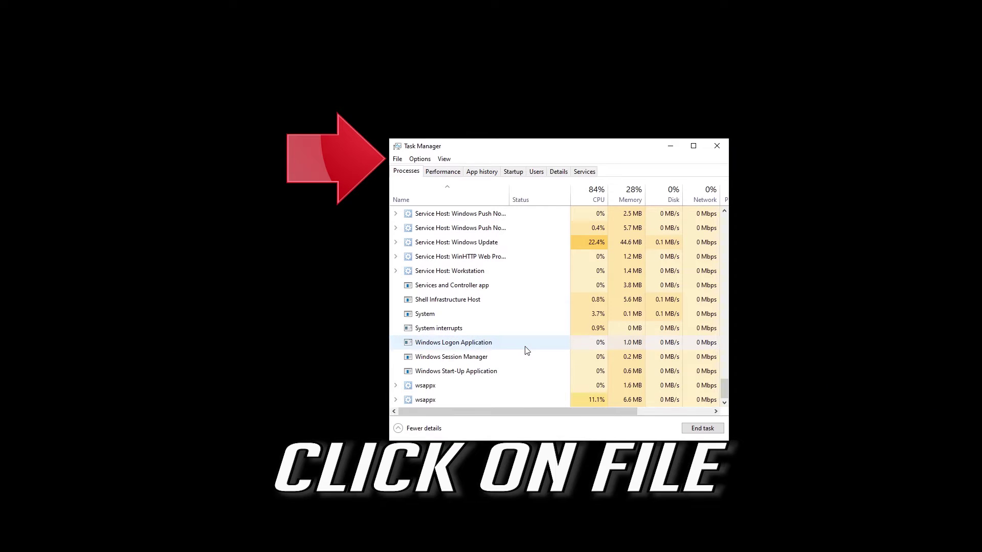
click(398, 160)
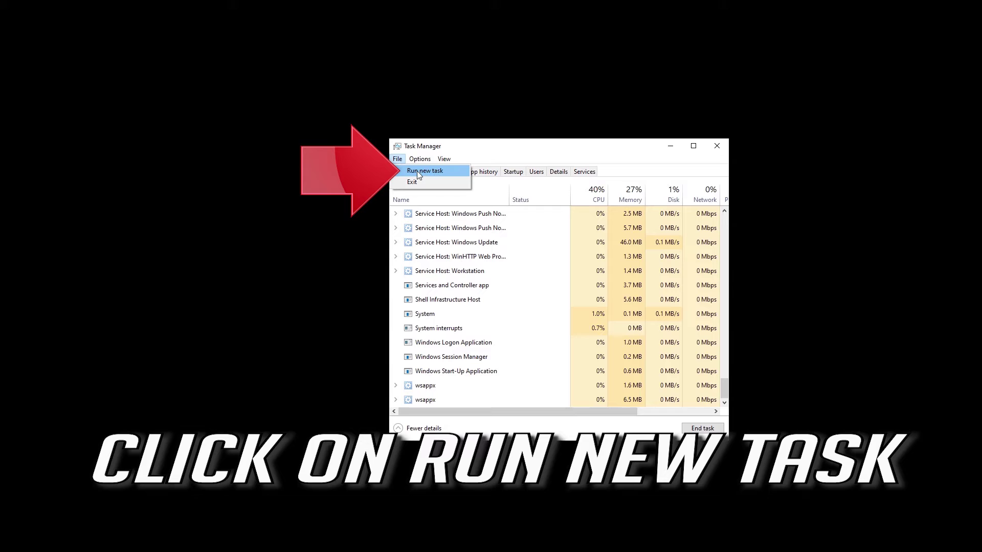
click(437, 172)
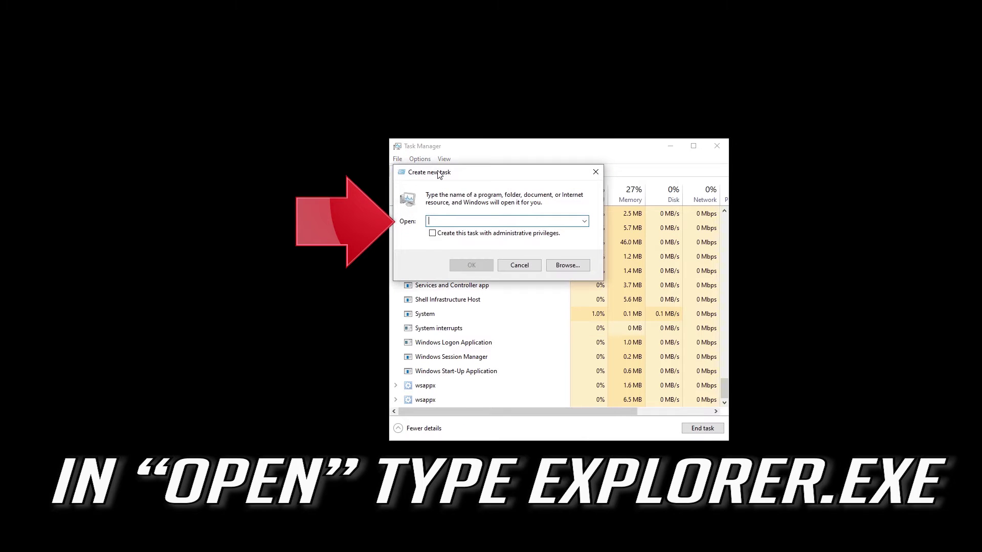
text(explor)
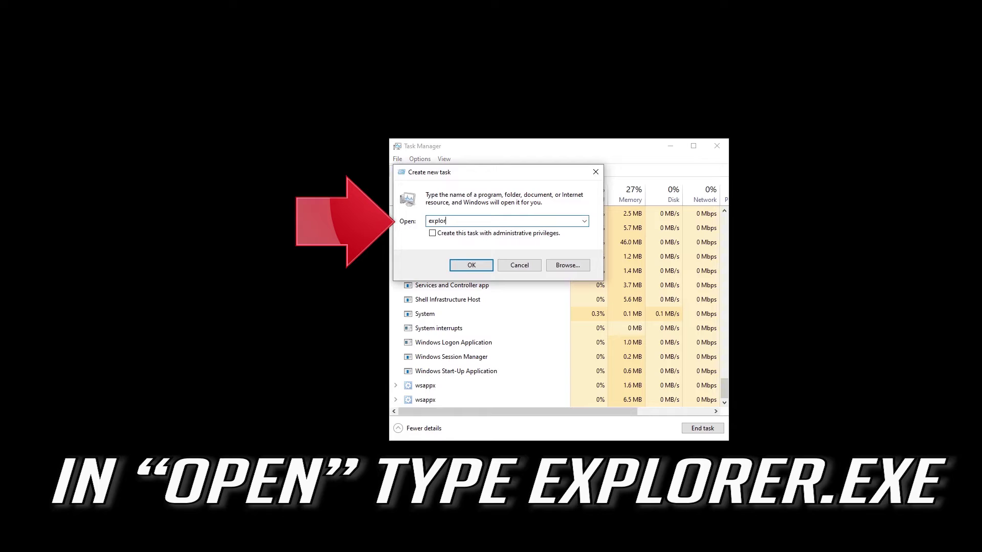
text(er.exe)
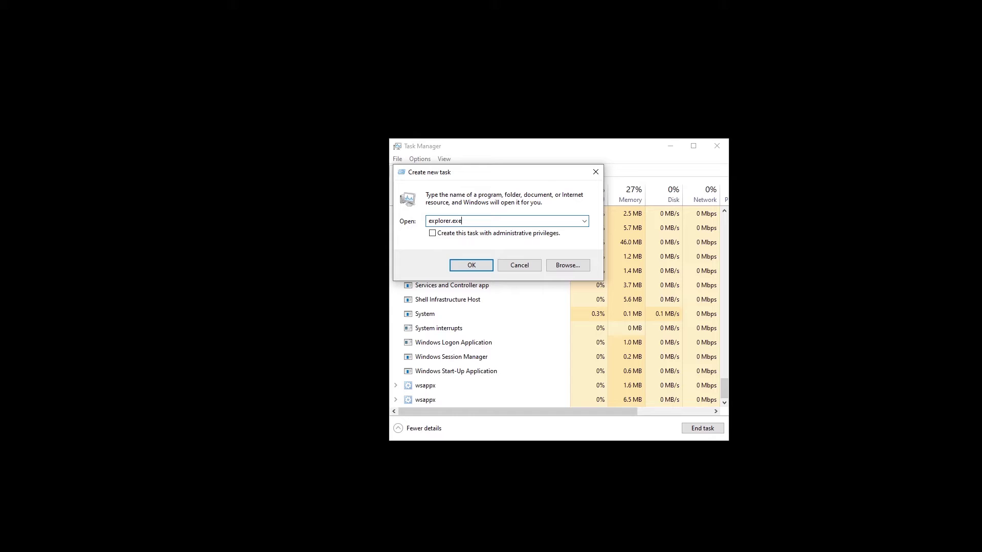
click(471, 262)
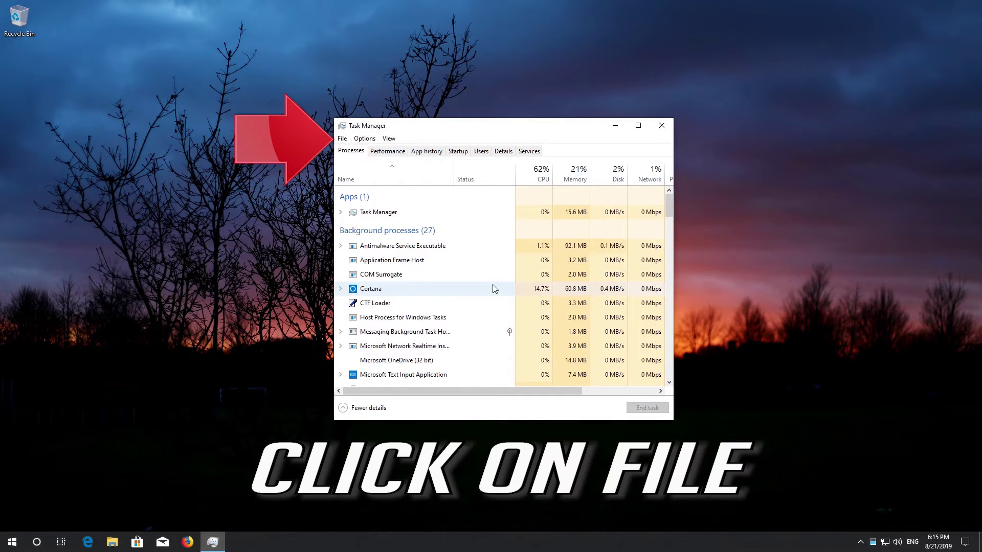
Create a new task 'Powershell' with administrative privileges enabled.
click(342, 139)
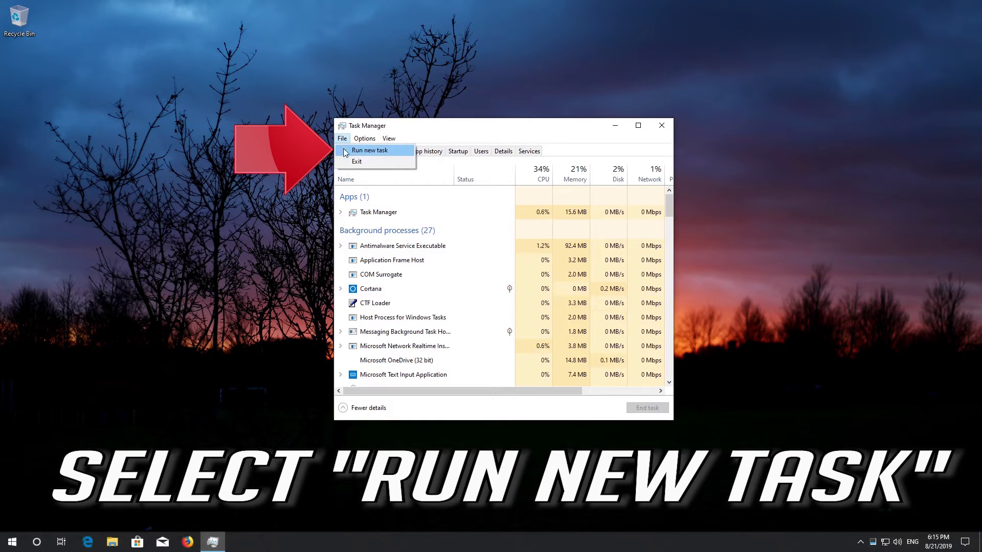
click(379, 154)
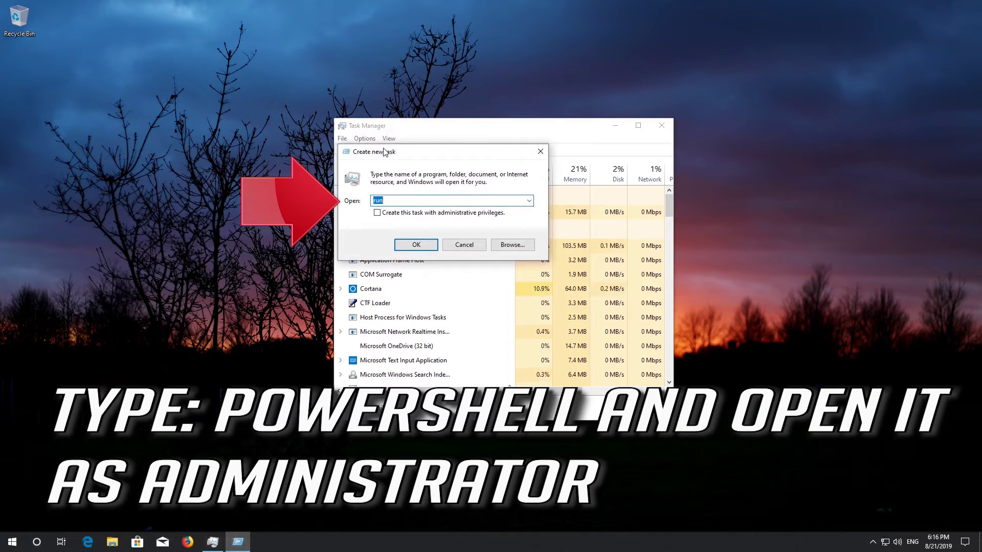
click(377, 213)
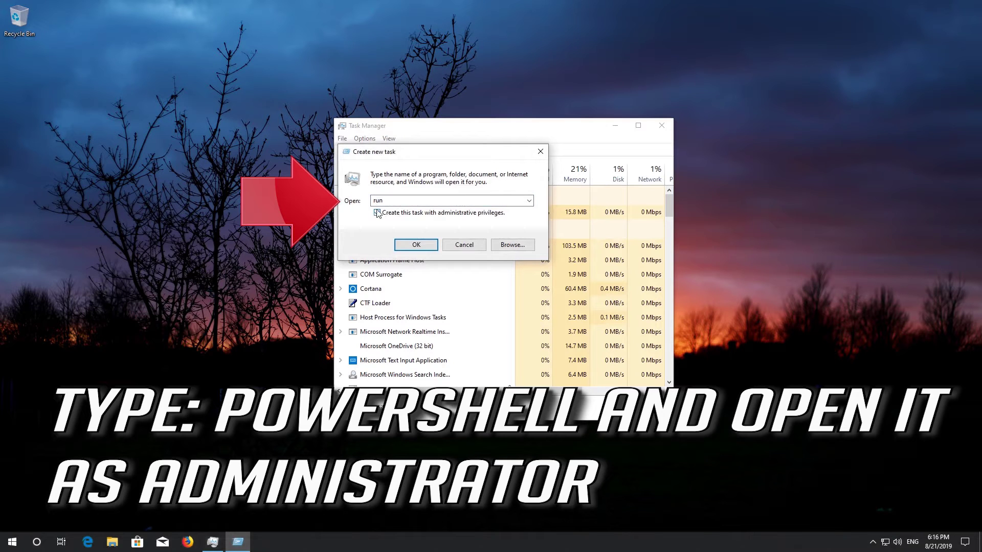
click(386, 200)
double_click(386, 200)
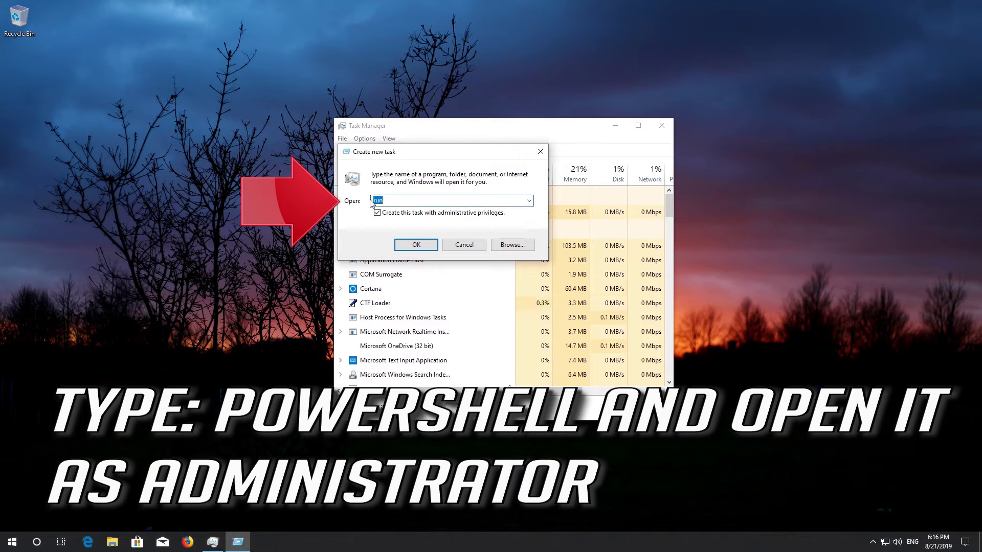
text(Pow)
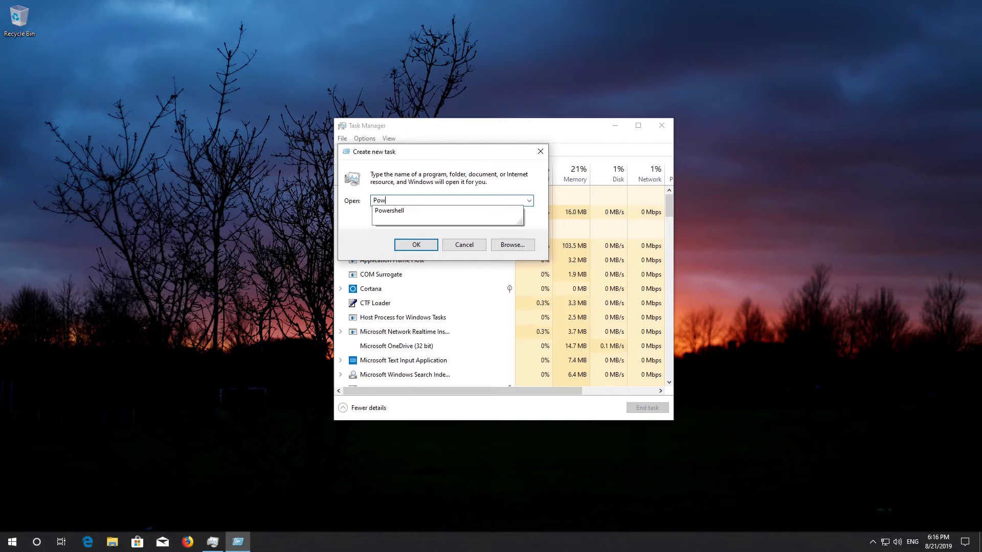
text(ershell)
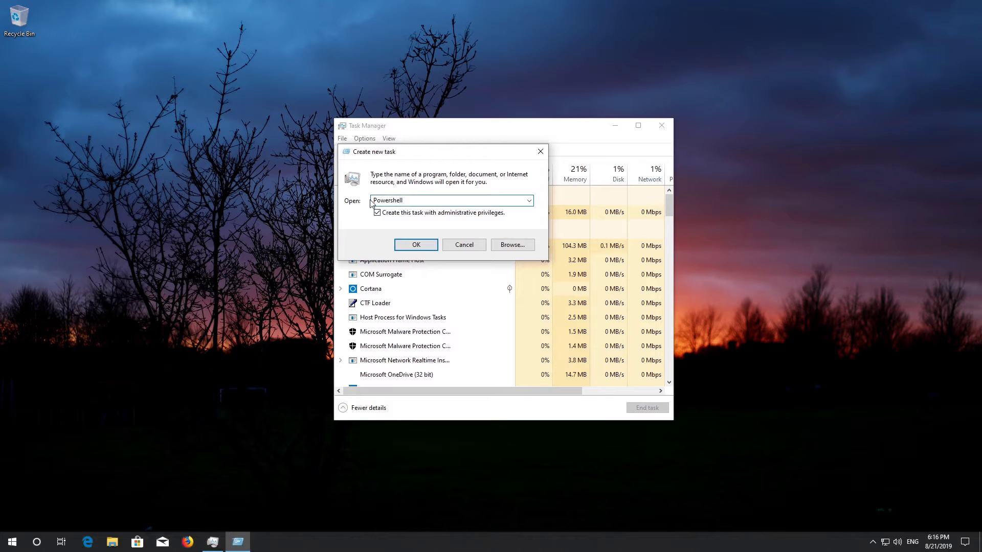
click(420, 245)
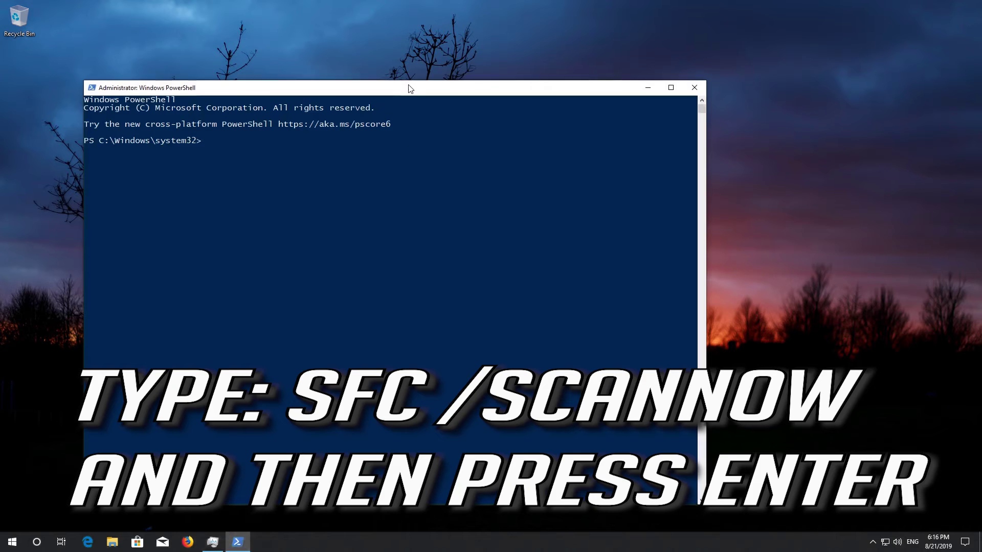
Move the PowerShell window into place and run sfc /scannow.
drag(409, 89, 509, 67)
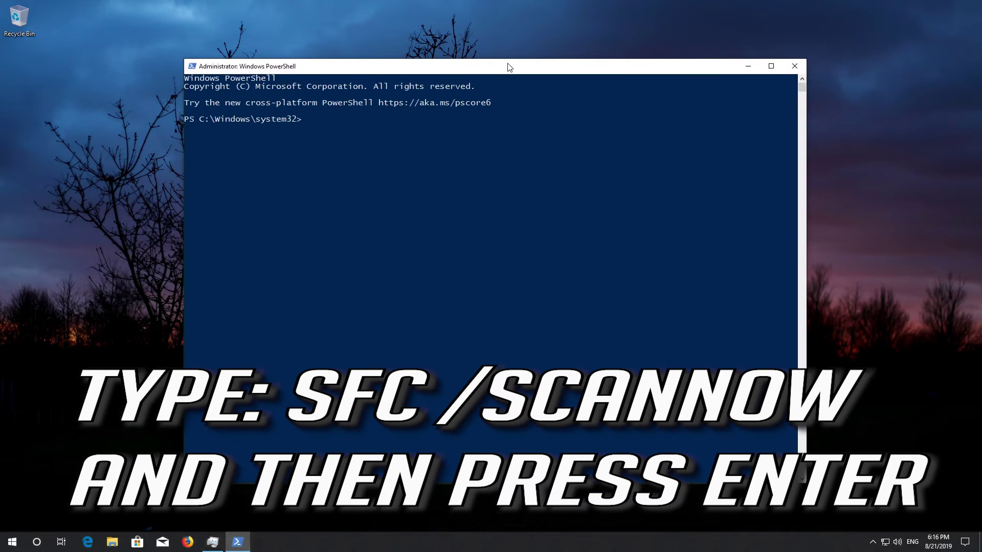
text(sfc /s)
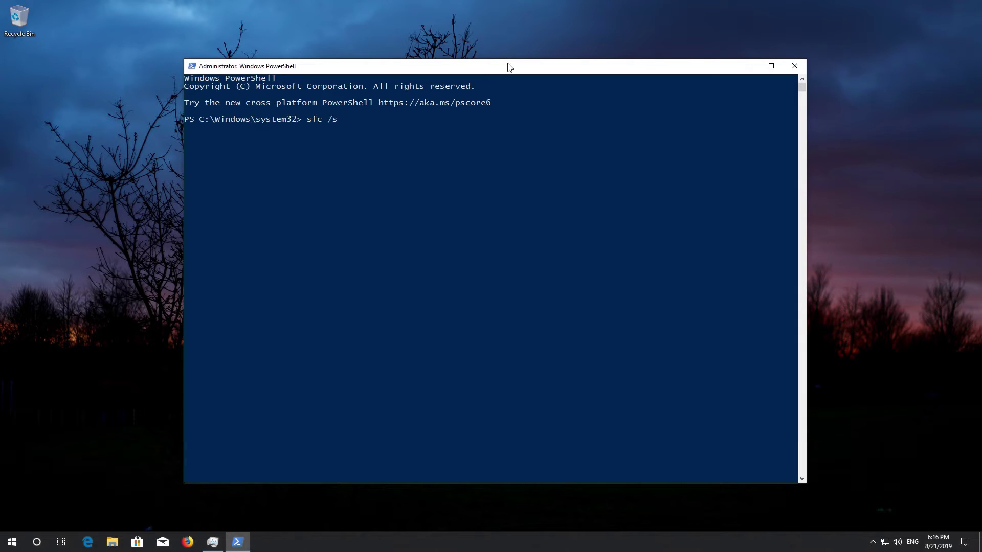
text(cannow)
key(Return)
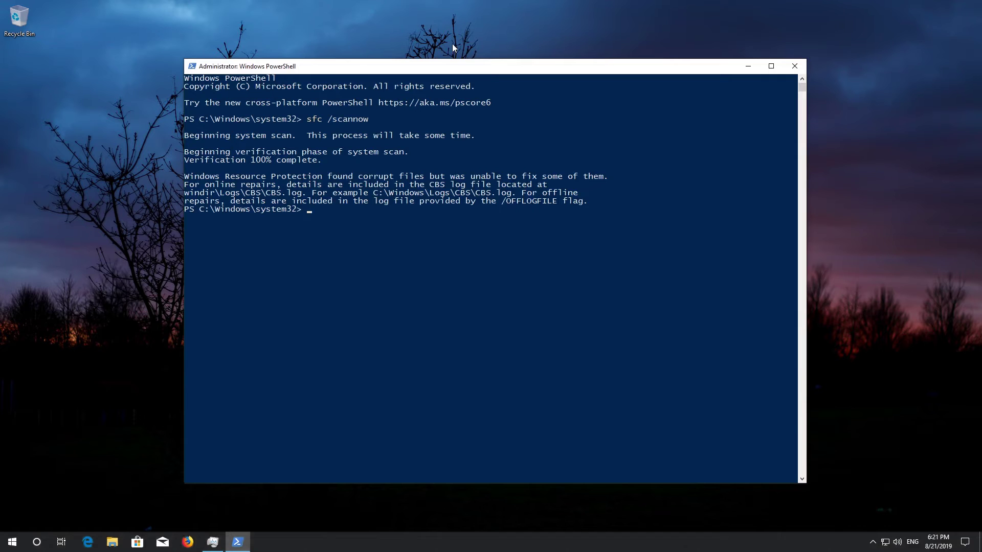
Paste and run DISM /Online /Cleanup-Image /RestoreHealth from the title-bar Edit menu.
right_click(418, 69)
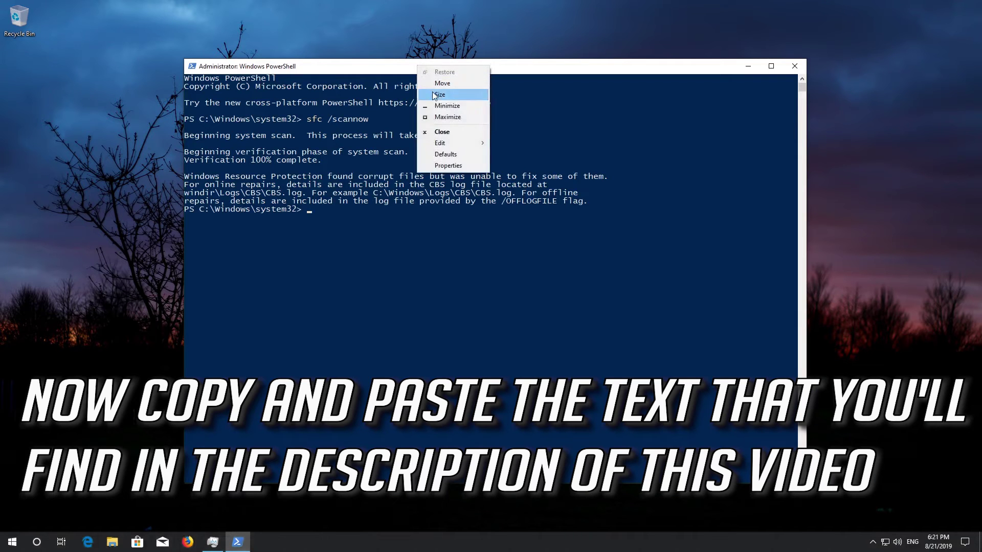
mouse_move(484, 144)
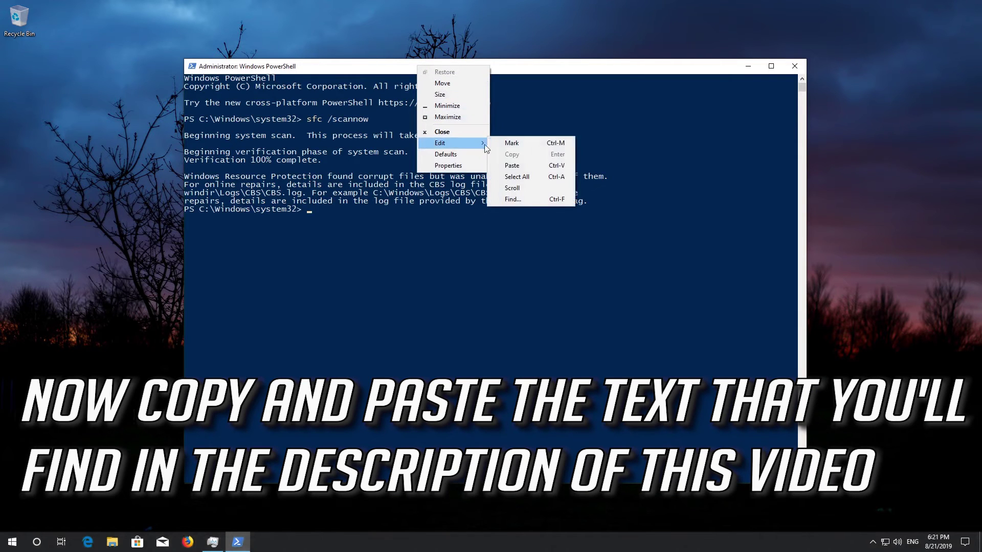
click(514, 165)
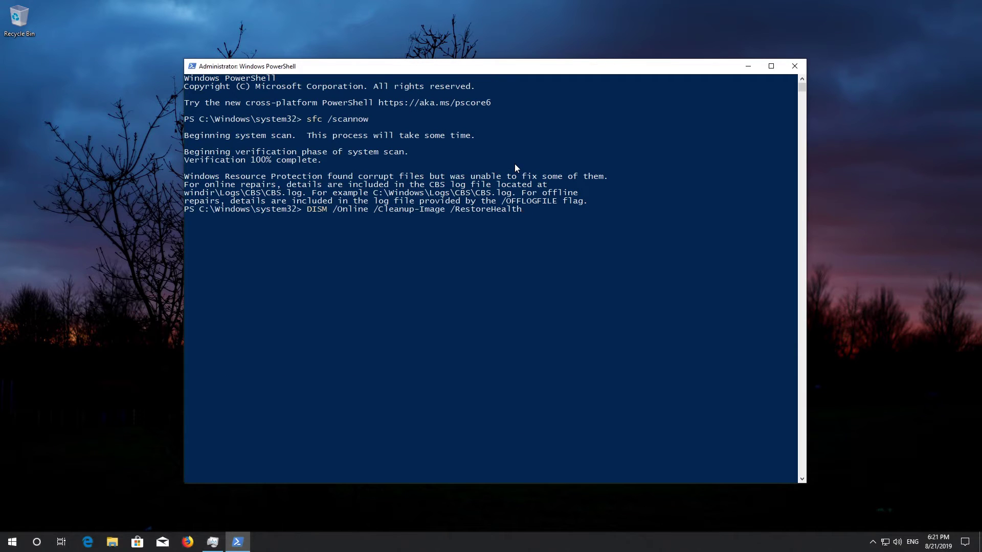
key(Return)
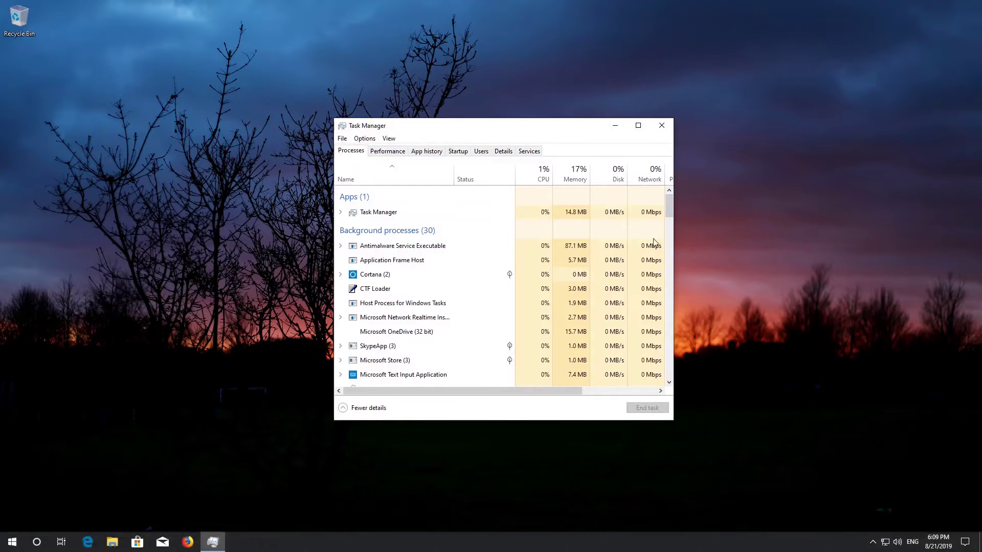
Run 'Powershell' again as a new task with administrative privileges ticked.
click(343, 139)
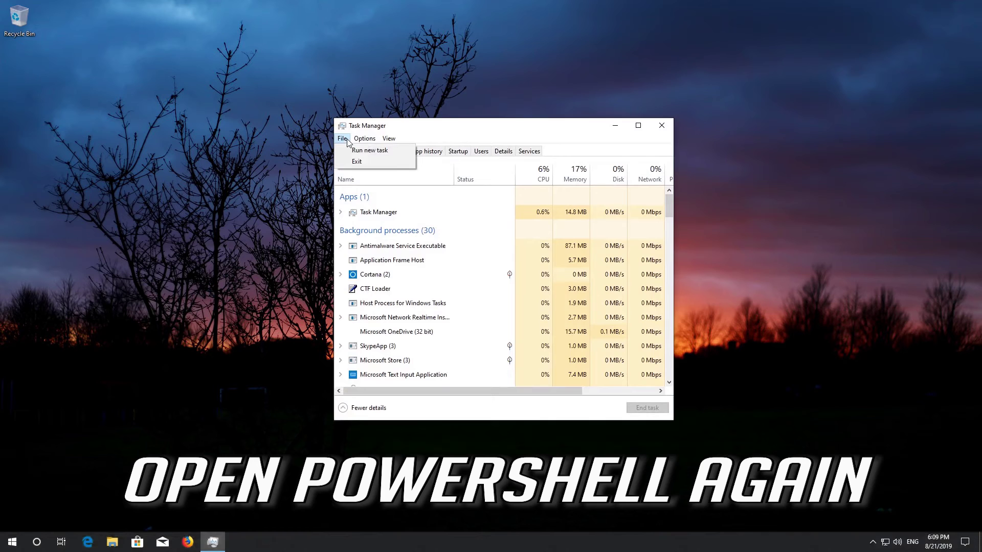
click(385, 149)
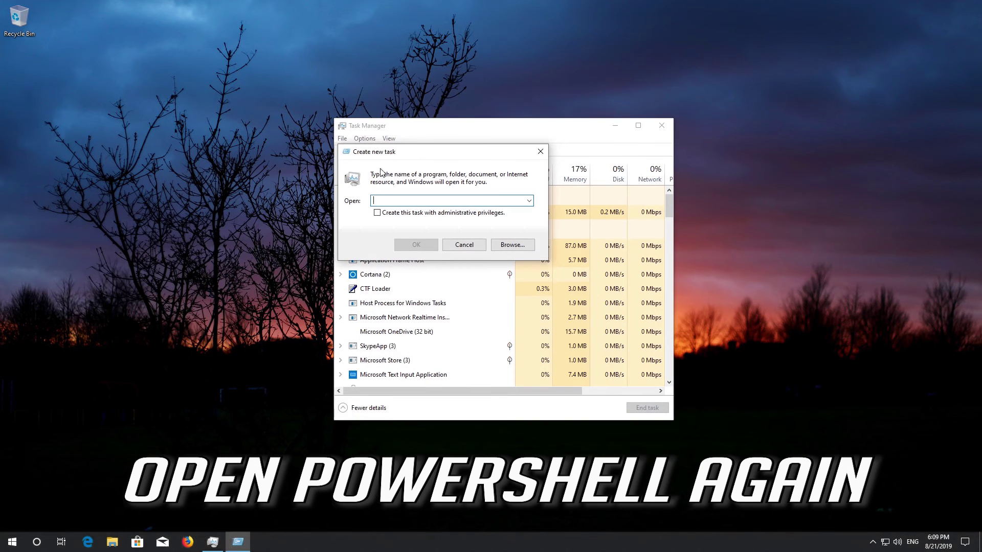
click(377, 213)
click(382, 200)
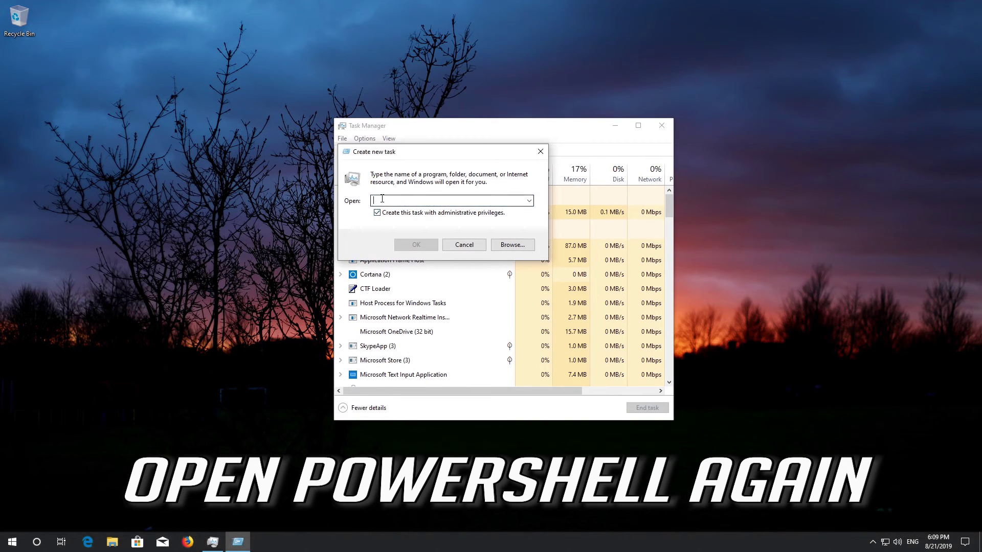
text(Pow)
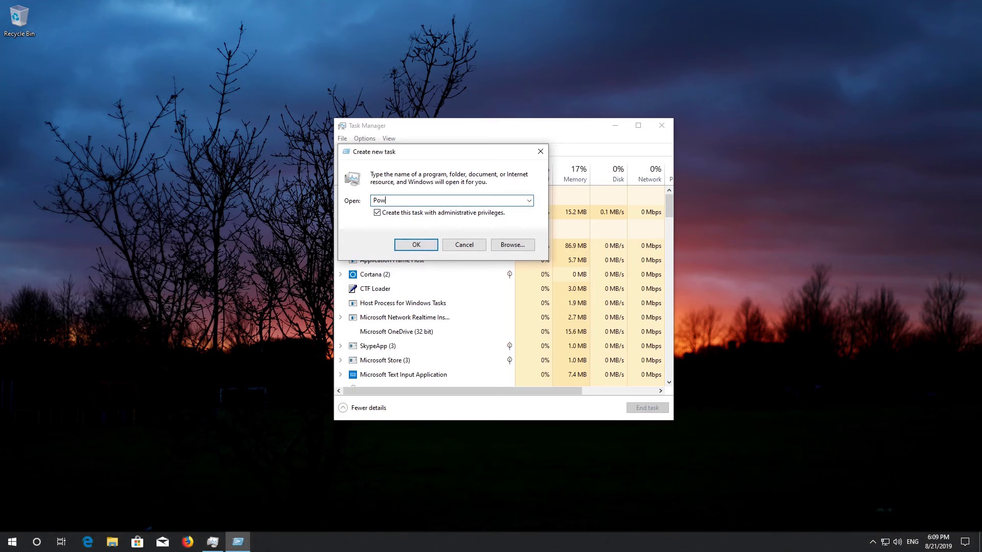
text(ershell)
click(418, 248)
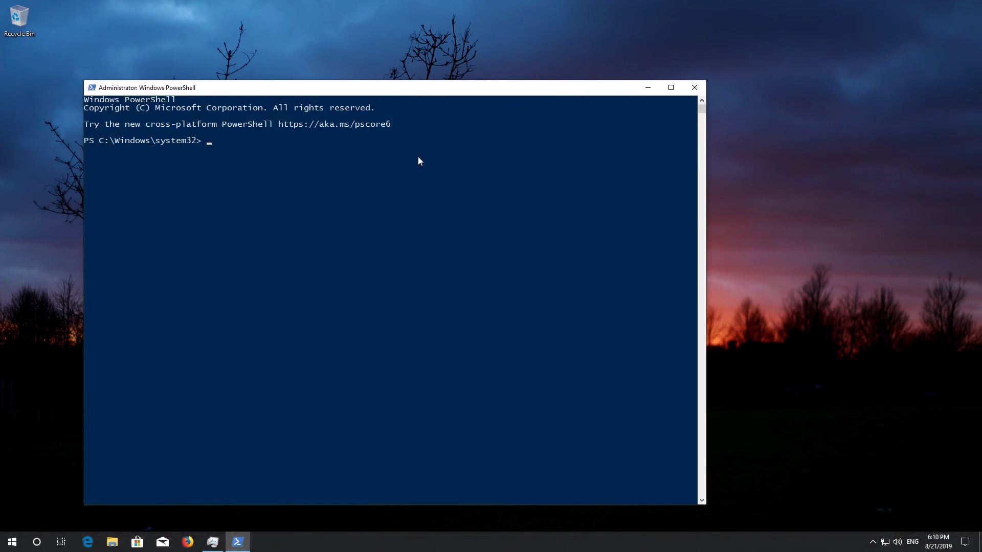
Paste the Get-AppxPackage | Add-AppxPackage -Register command at the PowerShell prompt.
drag(427, 93, 533, 61)
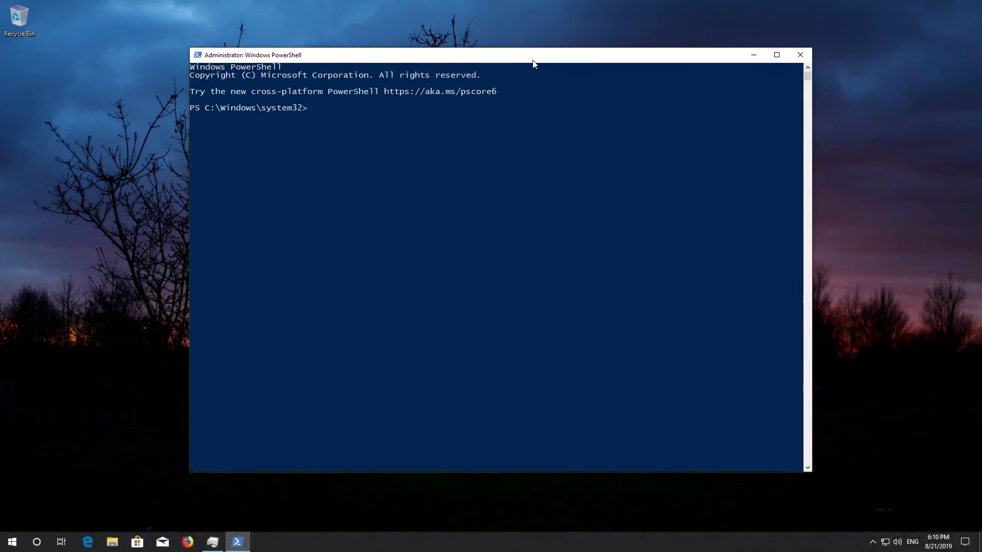
right_click(532, 61)
mouse_move(556, 143)
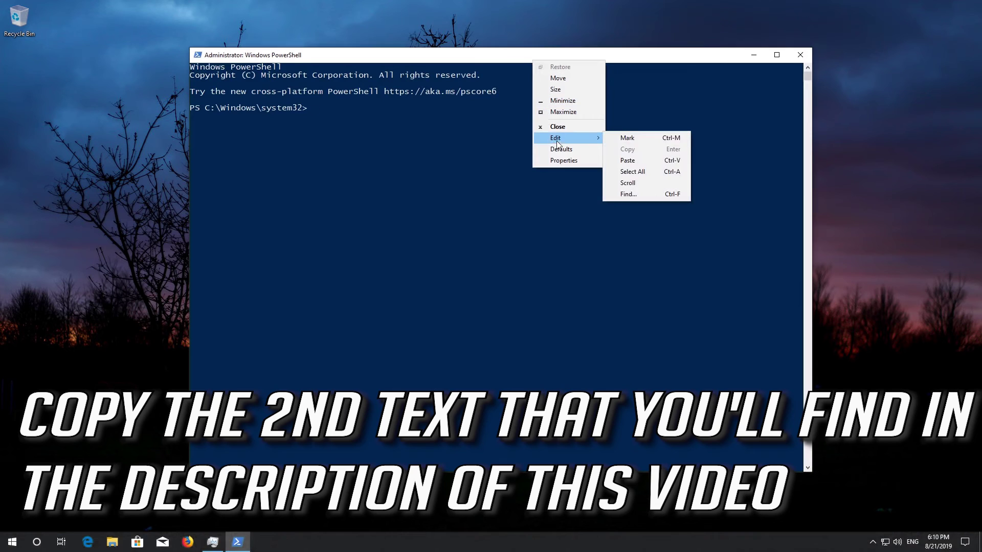
click(654, 163)
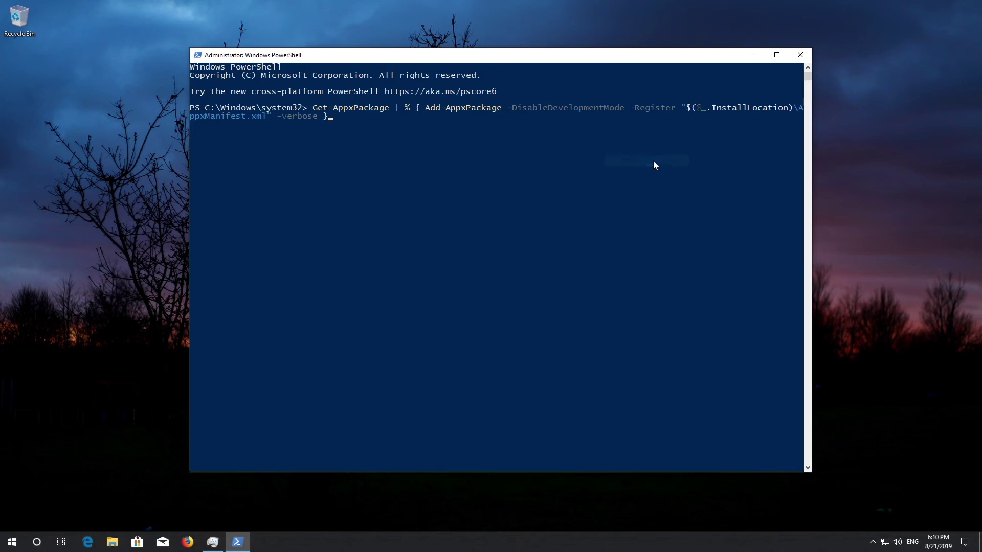